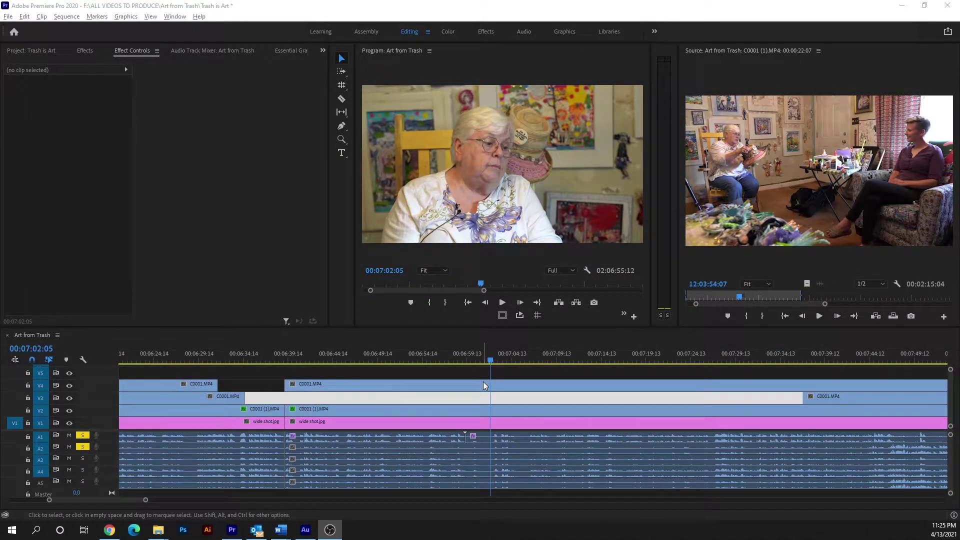
# Step: Play the interview audio from about 00:07:02, with its clip selected, to hear the hum
pyautogui.click(493, 440)
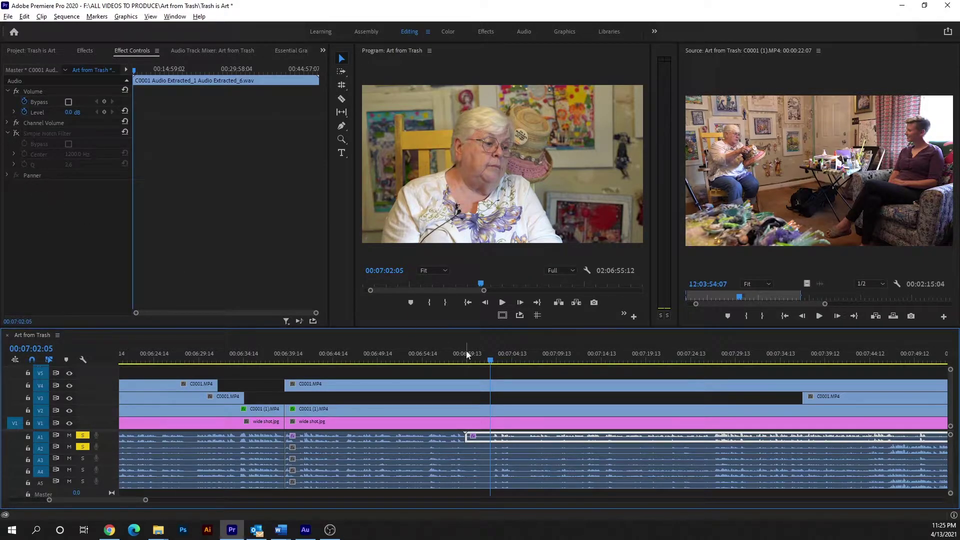
pyautogui.click(505, 398)
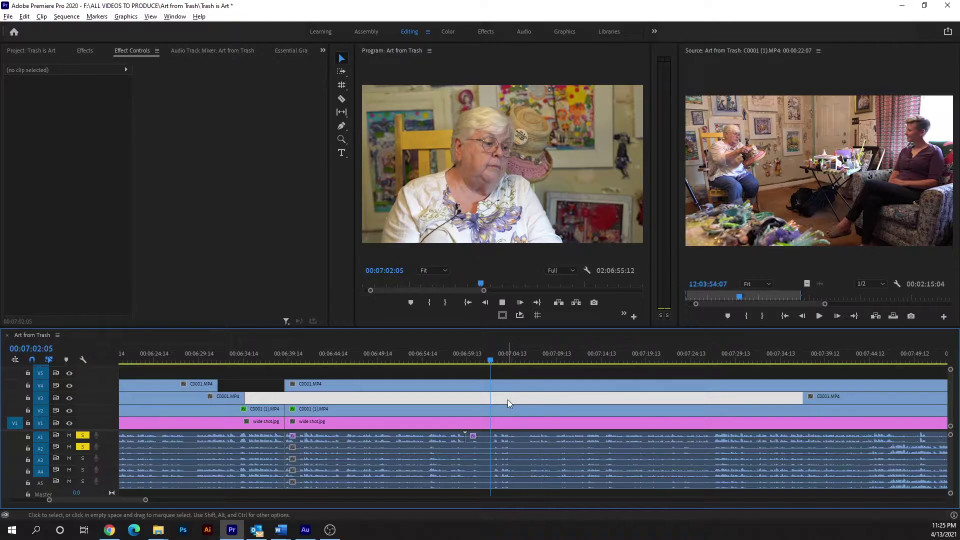
pyautogui.press('space')
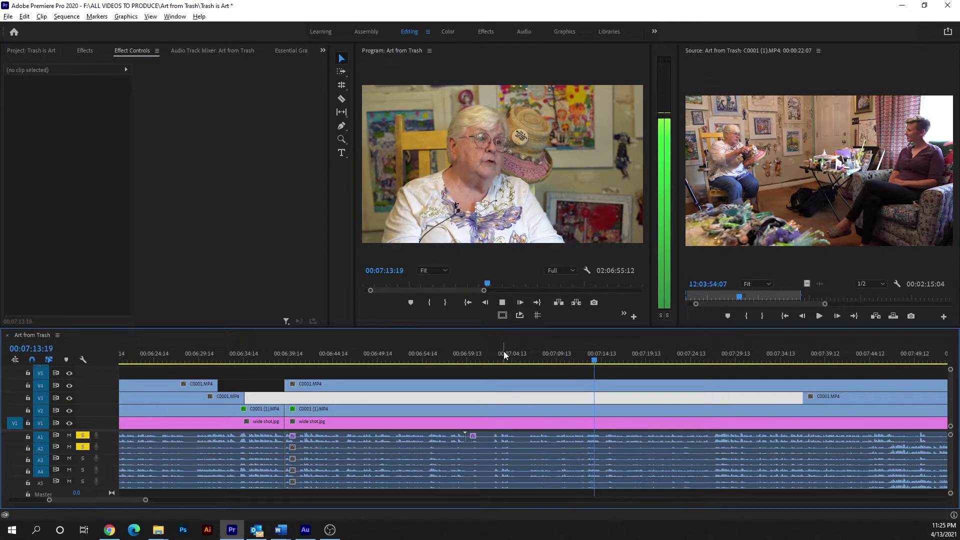
pyautogui.moveTo(500, 351); pyautogui.dragTo(490, 351)
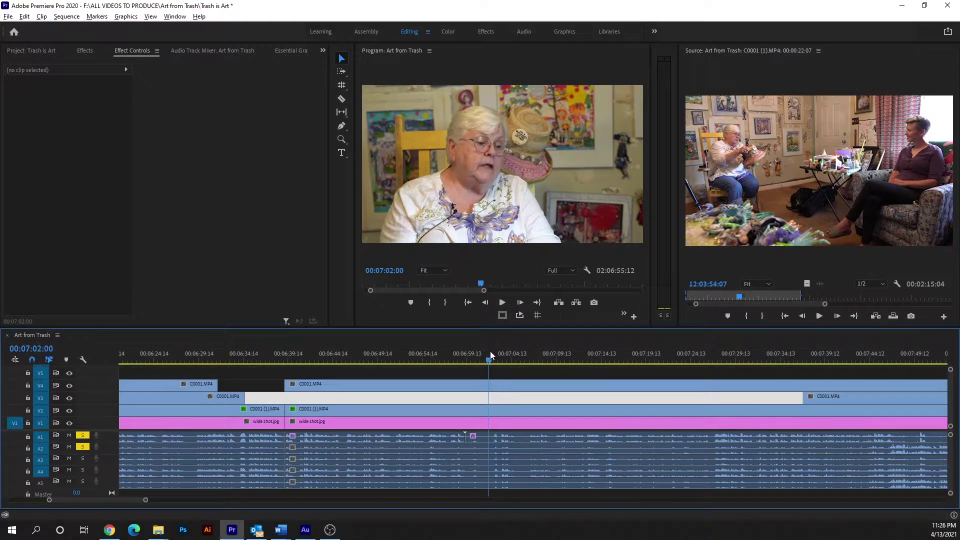
pyautogui.click(502, 436)
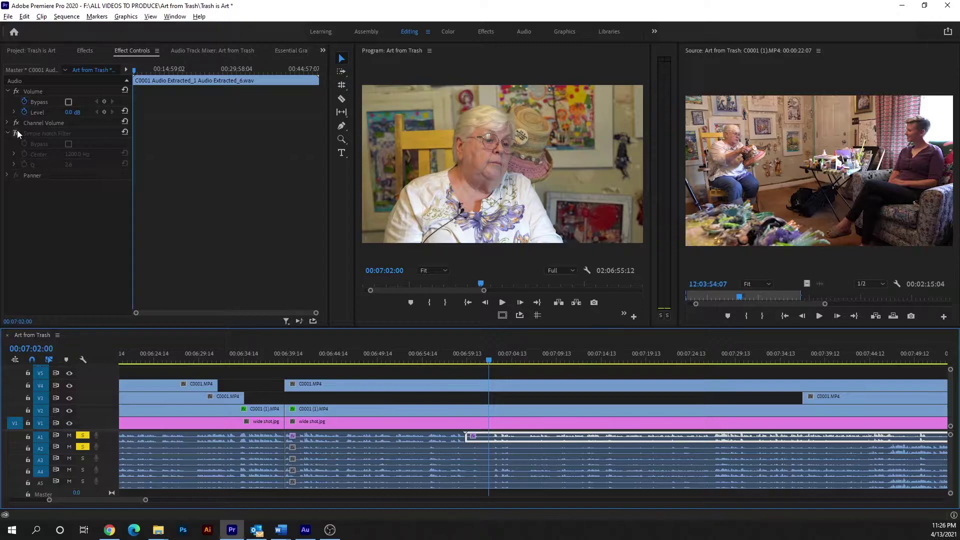
pyautogui.click(507, 399)
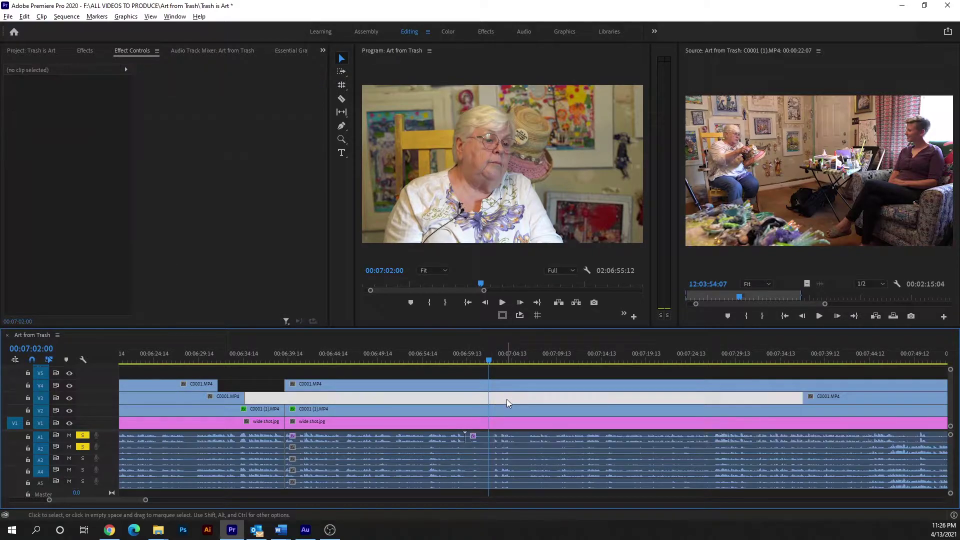
pyautogui.click(493, 440)
pyautogui.press('space')
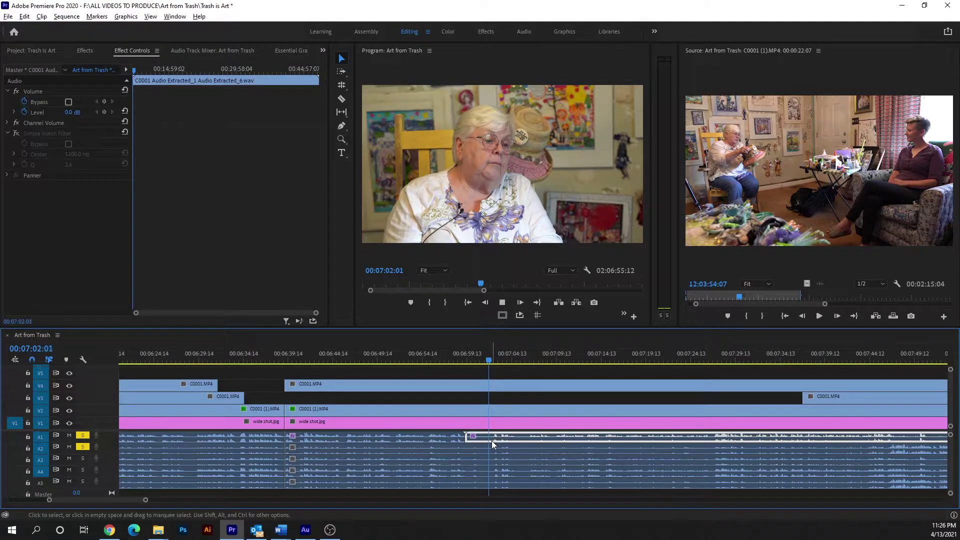
# Step: Compare the Simple Notch Filter bypassed and enabled twice, leaving it on
pyautogui.click(17, 134)
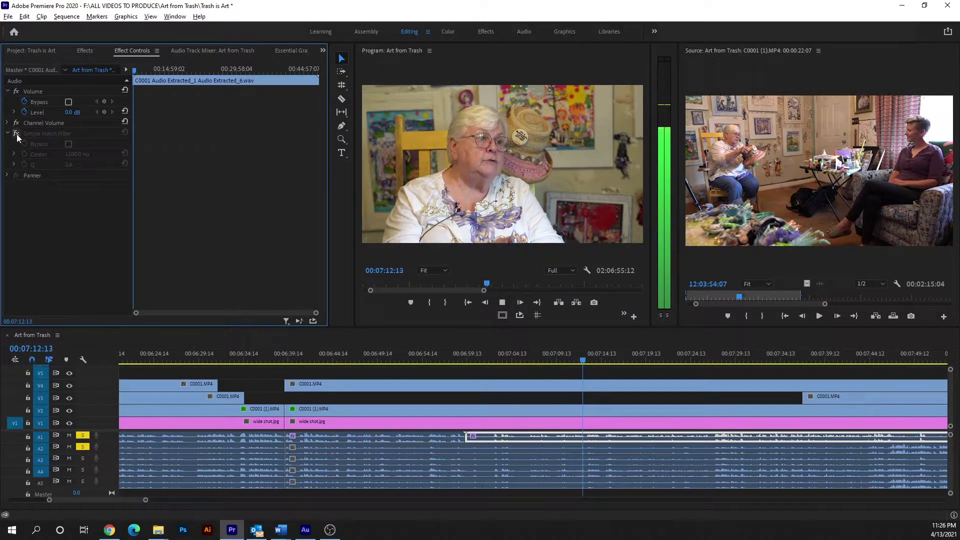
pyautogui.click(17, 134)
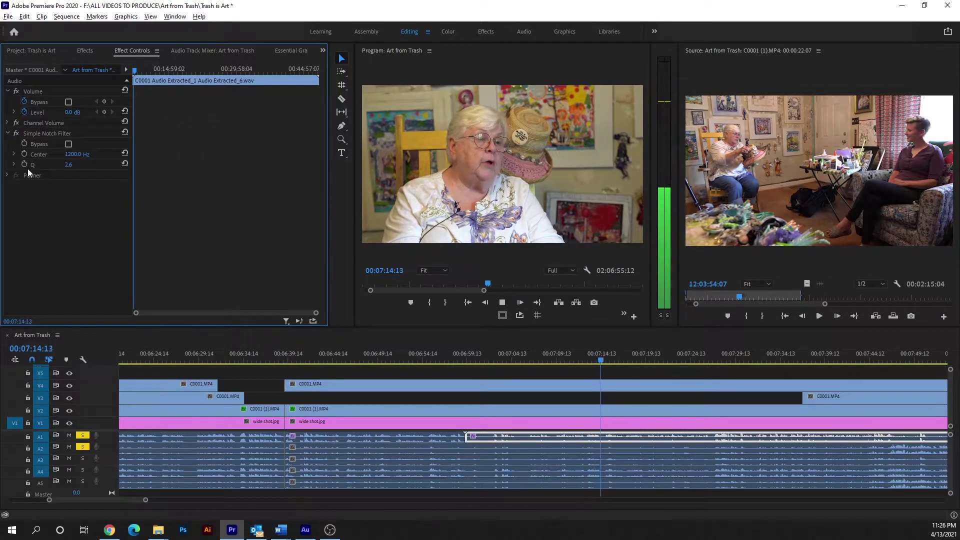
pyautogui.click(17, 136)
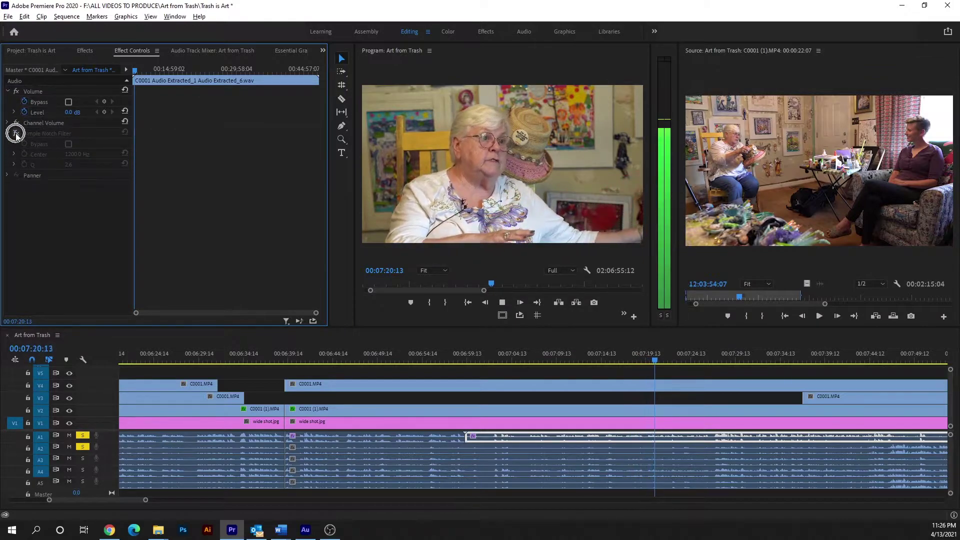
pyautogui.click(16, 133)
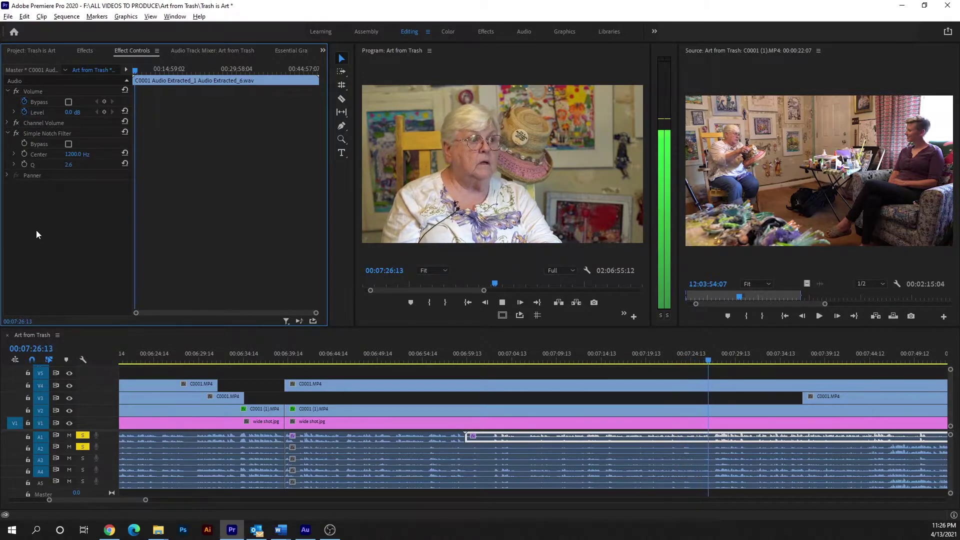
# Step: Stop playback and send the A1 interview clip to Adobe Audition with Edit Clip In Adobe Audition
pyautogui.press('space')
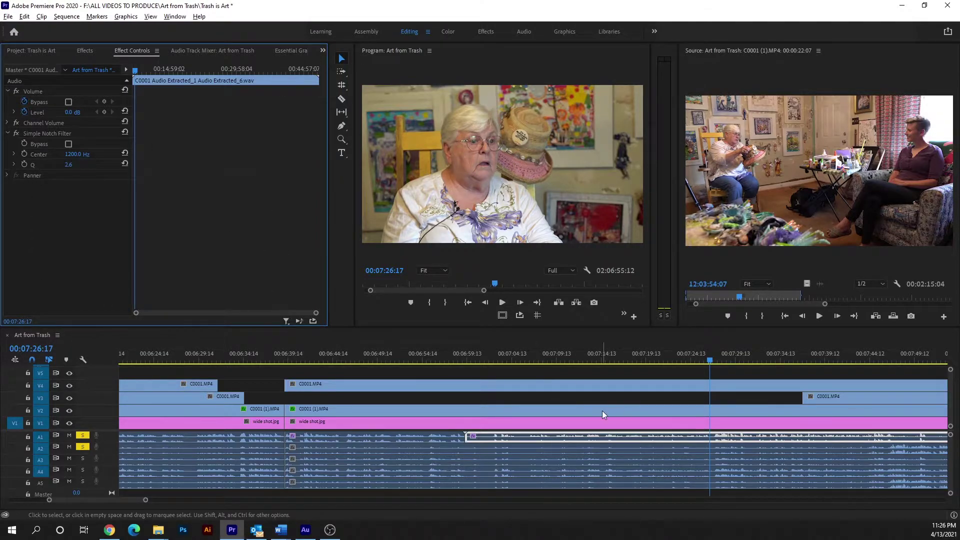
pyautogui.rightClick(519, 436)
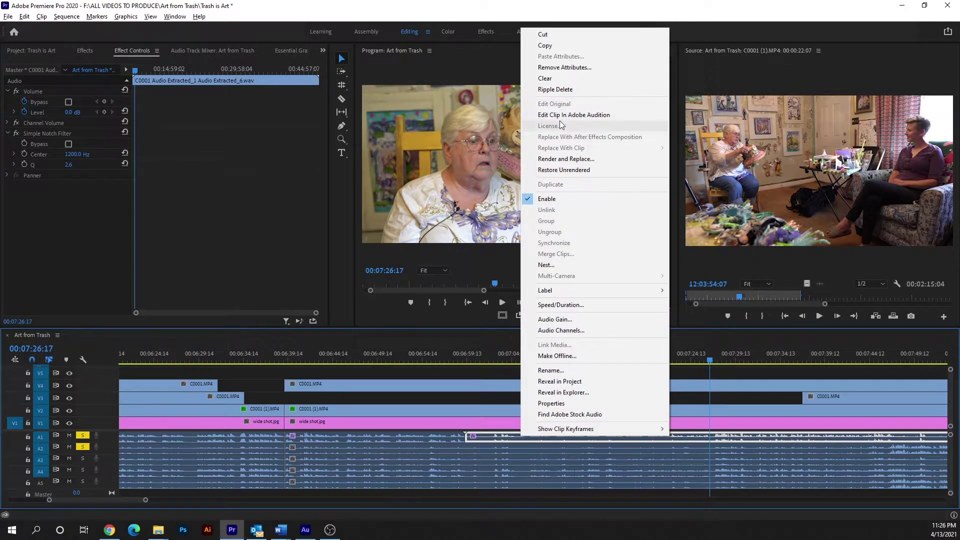
pyautogui.click(588, 116)
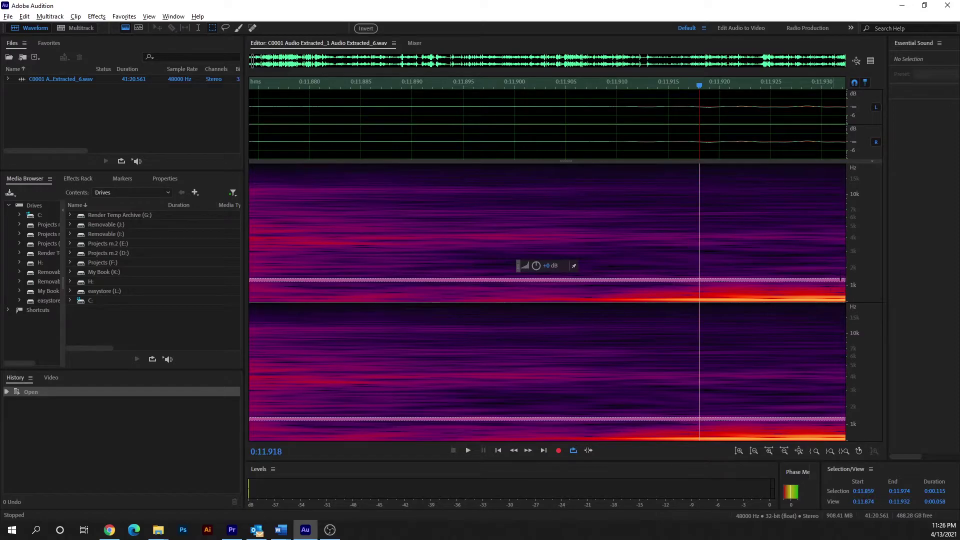
# Step: In the spectrogram, select the hum frequency band just above 1 kHz from 0:02 onward
pyautogui.click(760, 267)
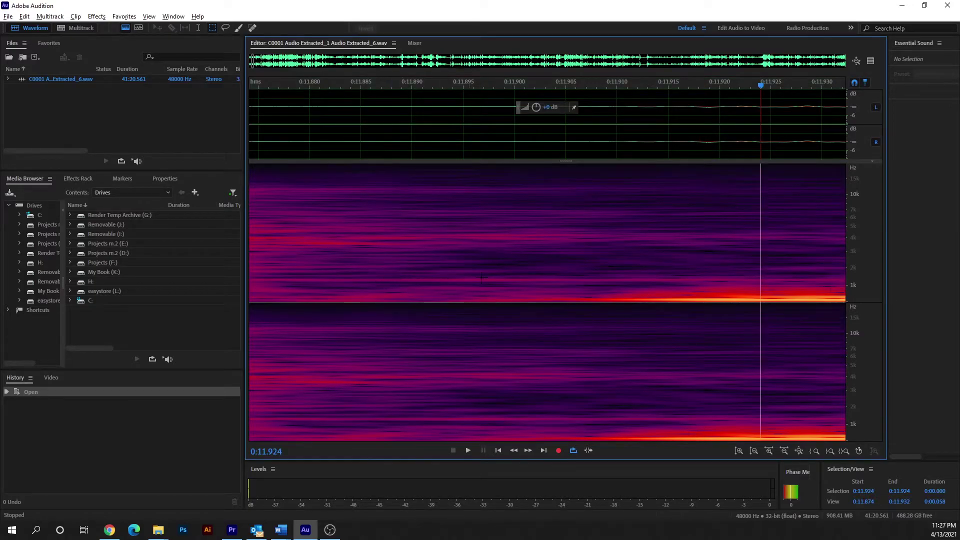
pyautogui.scroll(-10, 560, 280)
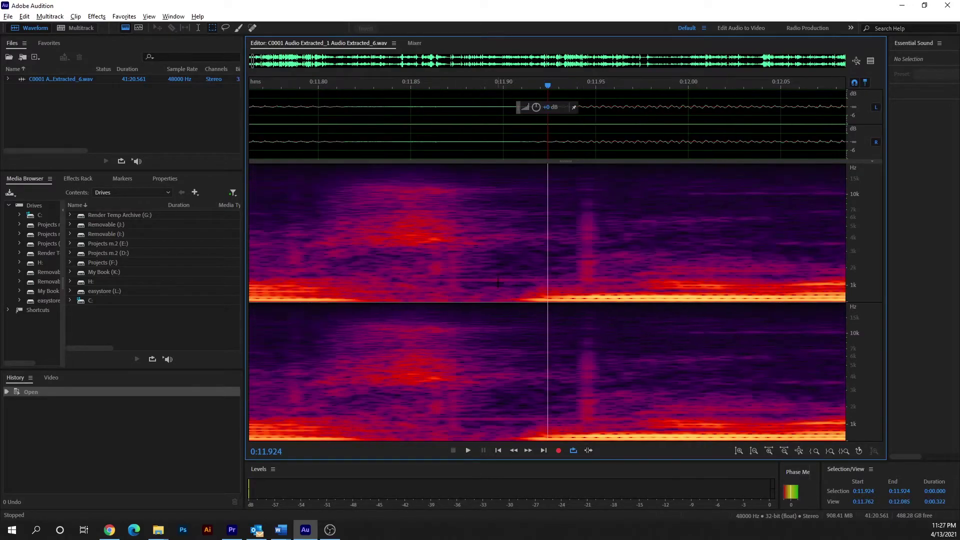
pyautogui.scroll(-6, 557, 284)
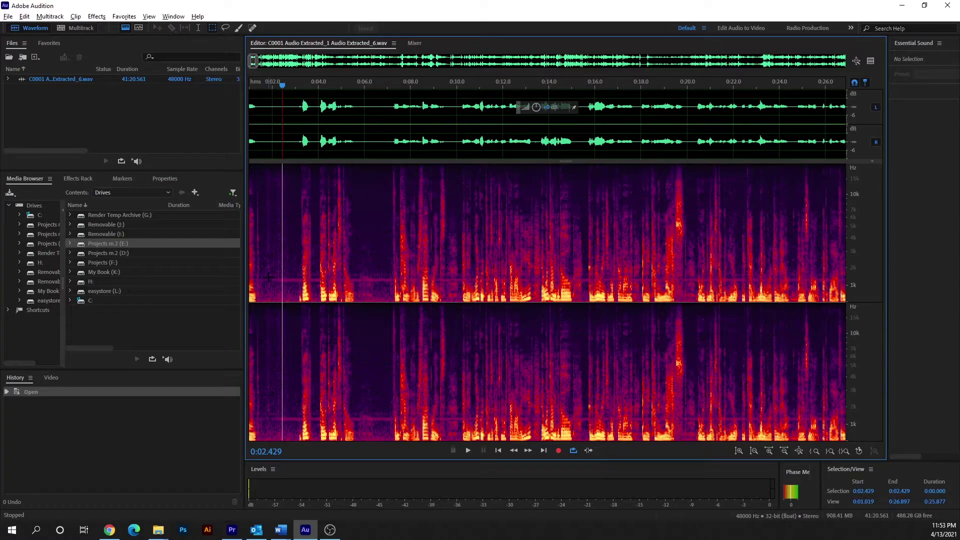
pyautogui.moveTo(273, 279); pyautogui.dragTo(843, 282)
# Step: Play and stop the selected band twice to listen to the hum
pyautogui.press('space')
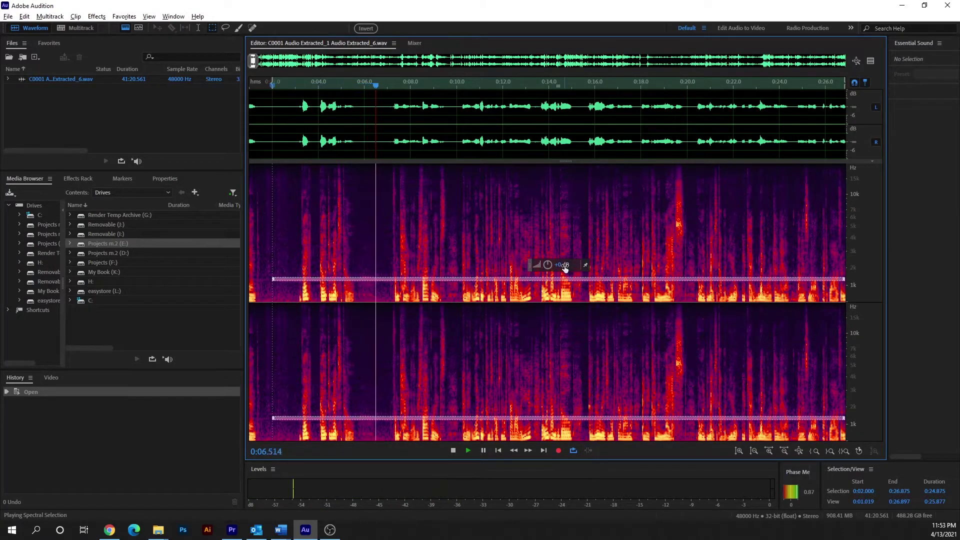
pyautogui.press('space')
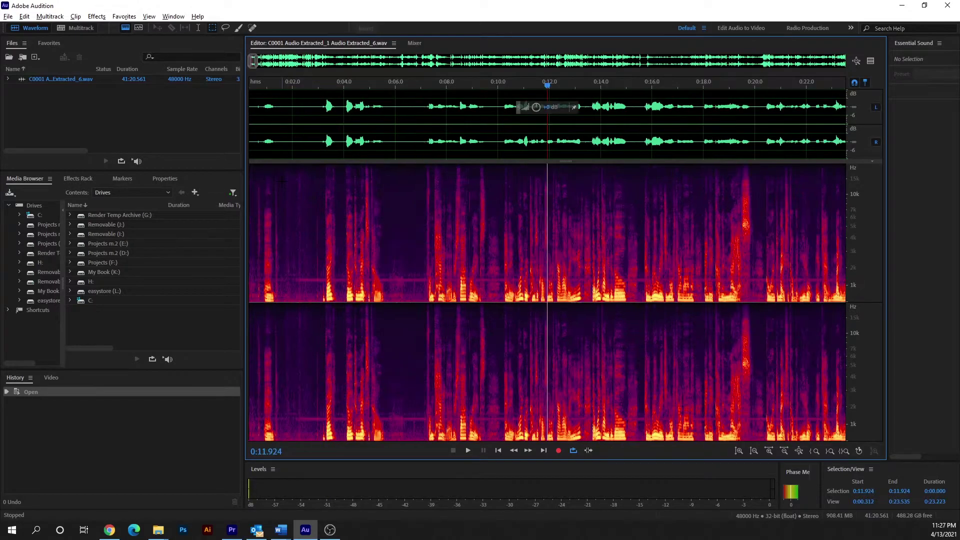
pyautogui.press('space')
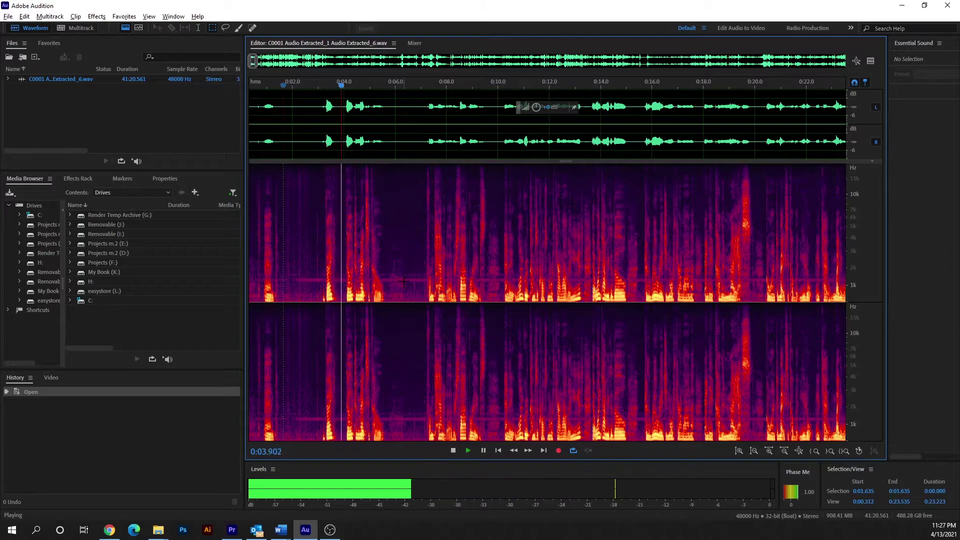
pyautogui.press('space')
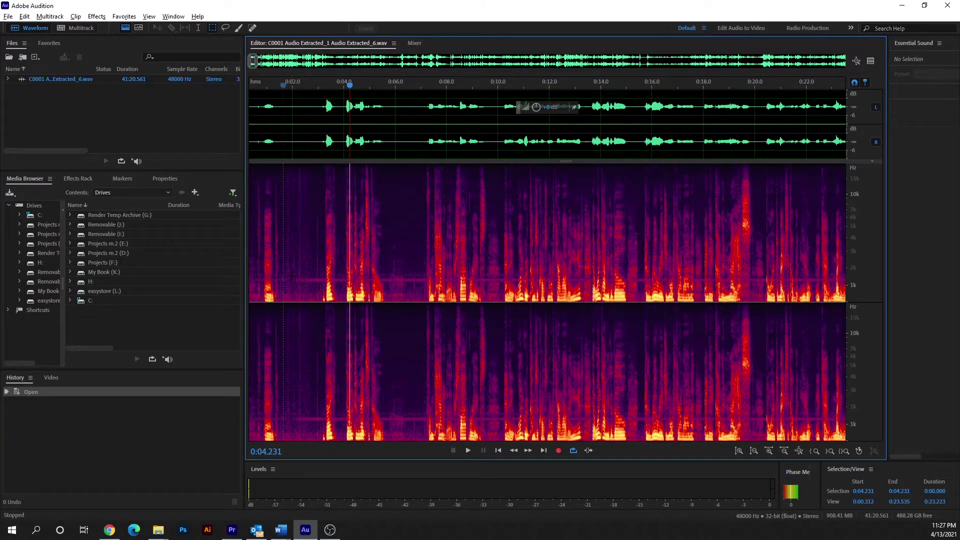
# Step: Inspect the full 41-minute file, then select the hum line near 1 kHz from 0:02 to about 0:27
pyautogui.moveTo(293, 277); pyautogui.dragTo(549, 280)
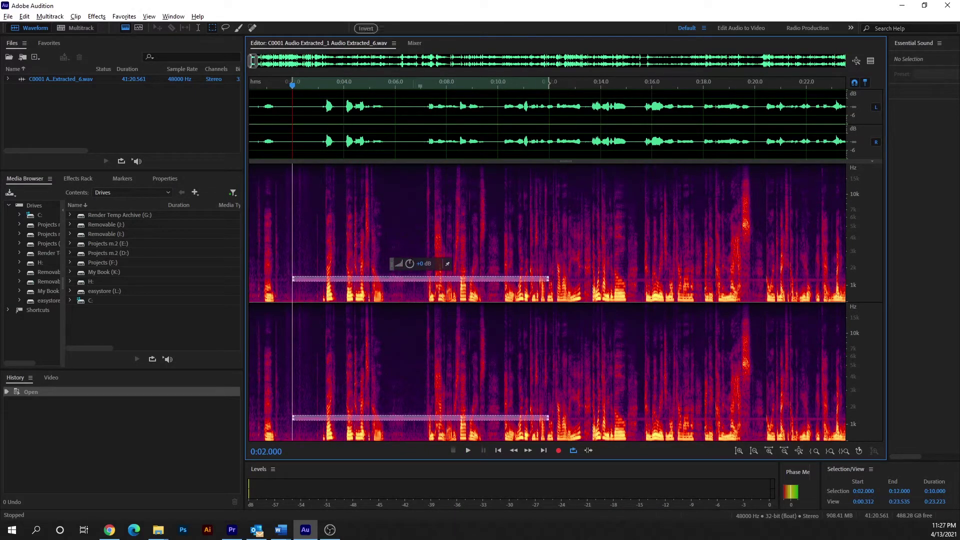
pyautogui.click(502, 264)
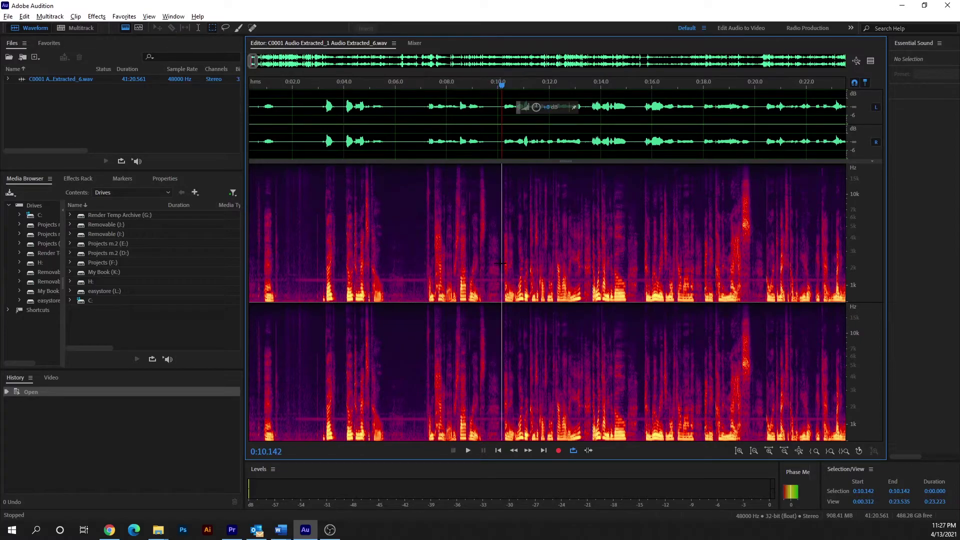
pyautogui.press('\\')
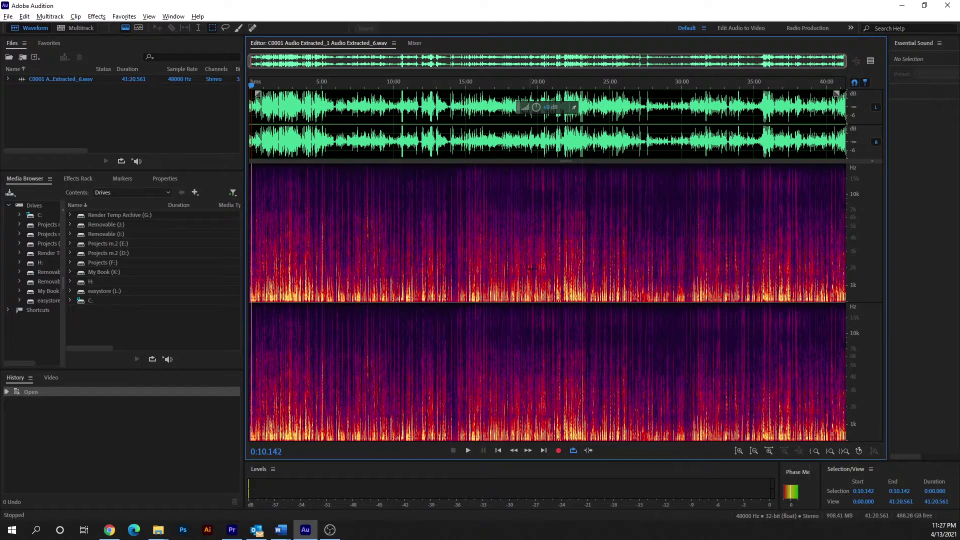
pyautogui.click(849, 285)
pyautogui.click(826, 226)
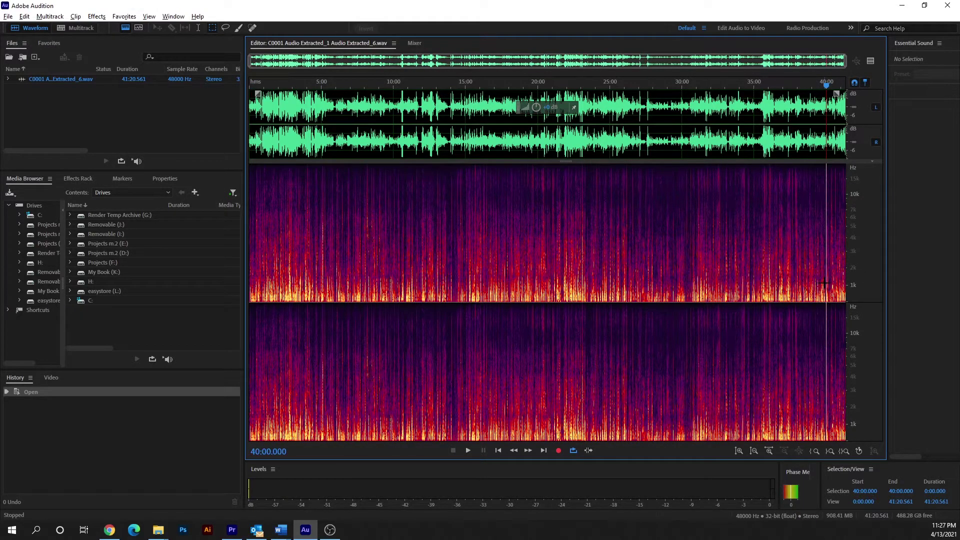
pyautogui.press('=')
pyautogui.press('=')
pyautogui.press('=')
pyautogui.press('=')
pyautogui.press('=')
pyautogui.press('=')
pyautogui.press('=')
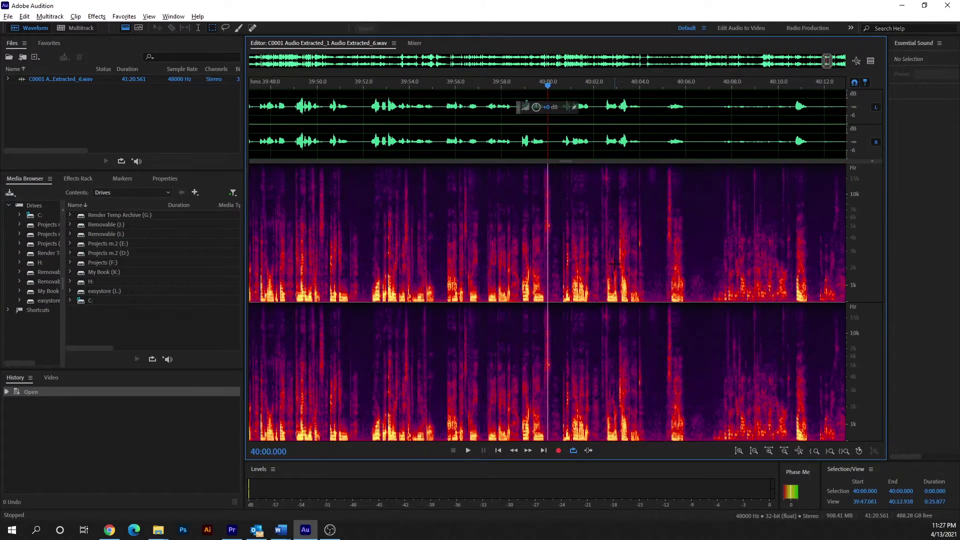
pyautogui.press('Home')
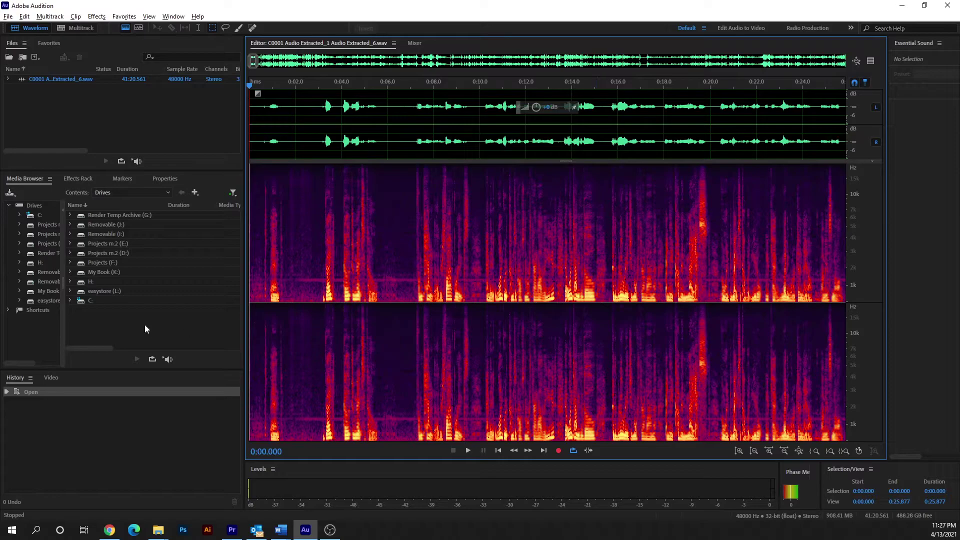
pyautogui.moveTo(295, 277); pyautogui.dragTo(846, 285)
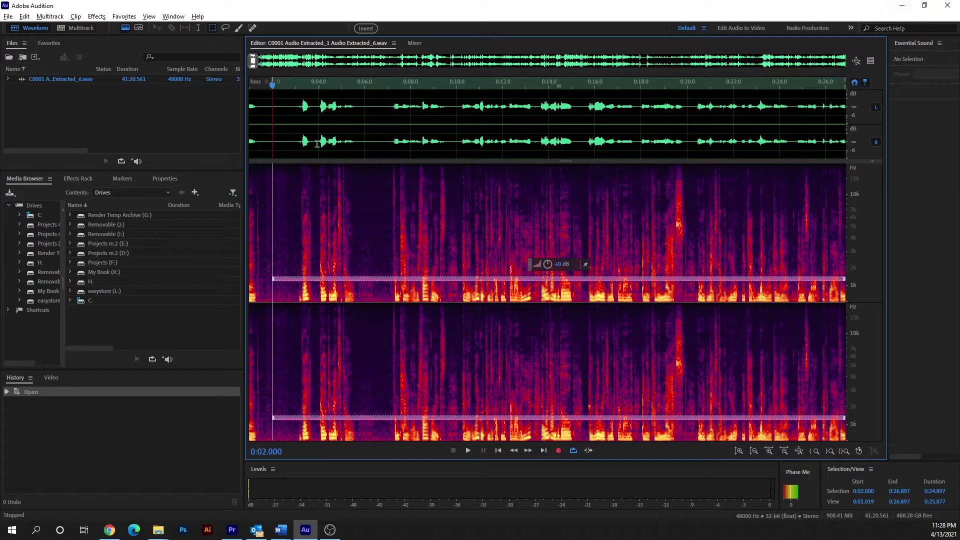
# Step: Back in Premiere, apply a Simple Notch Filter to the interview audio, centred at 1200 Hz with Q 2.6
pyautogui.click(904, 5)
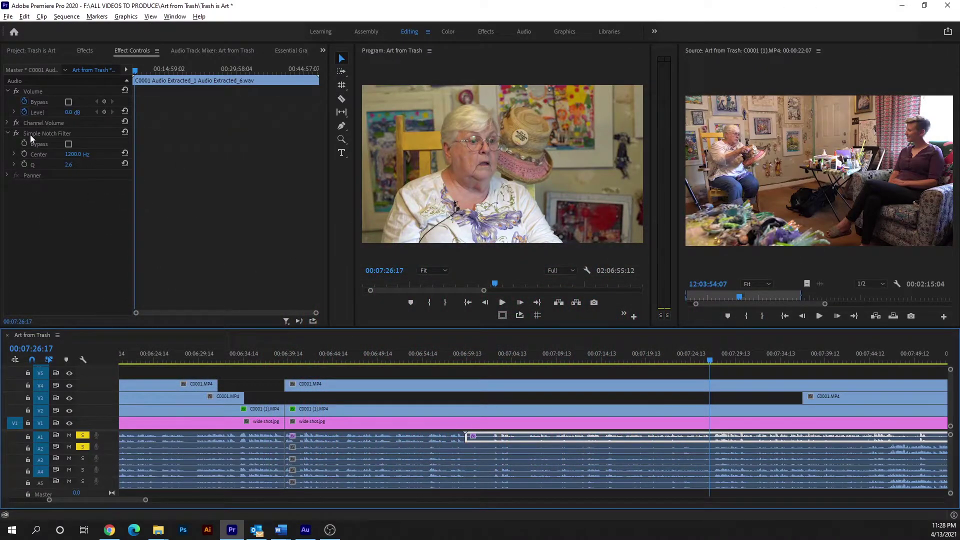
pyautogui.click(87, 51)
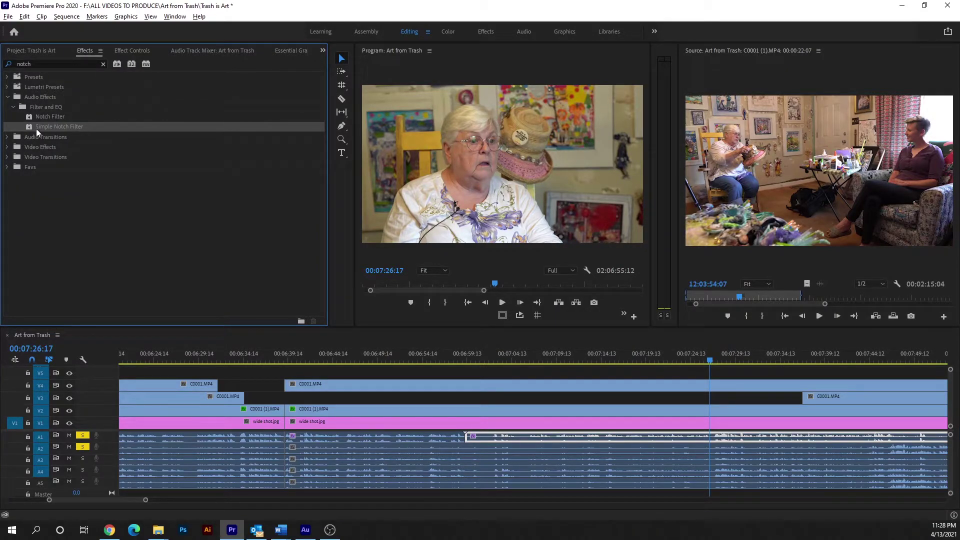
pyautogui.moveTo(37, 128)
pyautogui.mouseDown()
pyautogui.moveTo(104, 98)
pyautogui.moveTo(31, 51)
pyautogui.moveTo(35, 143)
pyautogui.mouseUp()
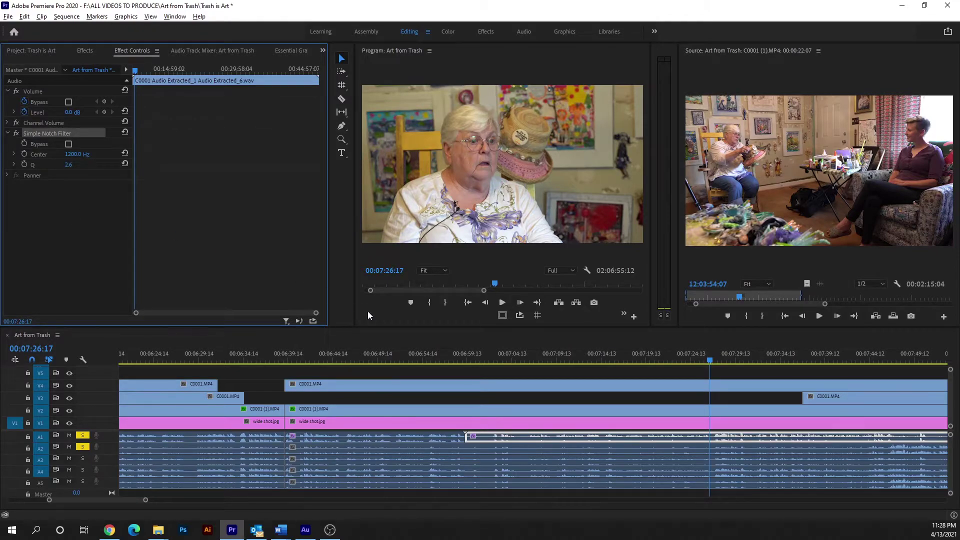
pyautogui.press('Up')
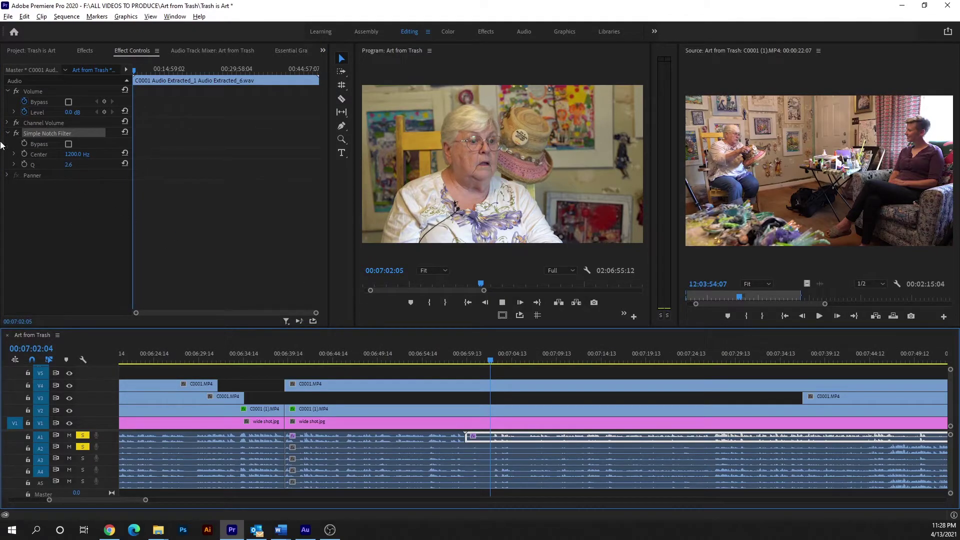
# Step: Play from 00:07:02, toggle the notch filter off and on, and stop at 00:07:12
pyautogui.press('space')
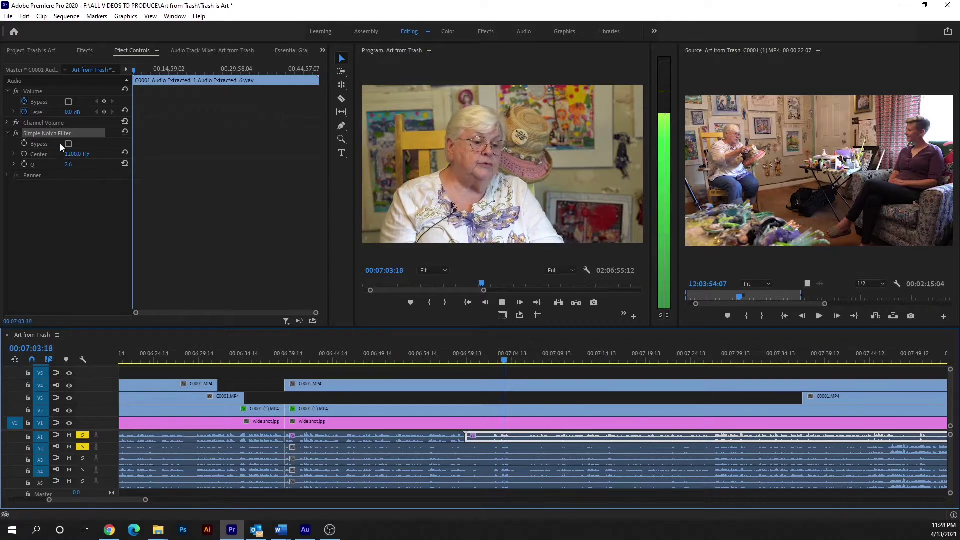
pyautogui.click(16, 133)
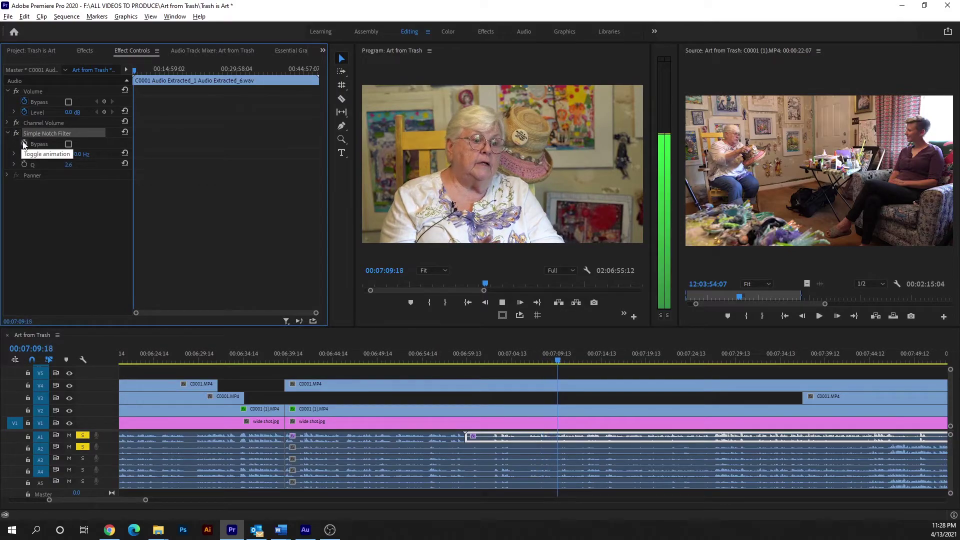
pyautogui.click(17, 133)
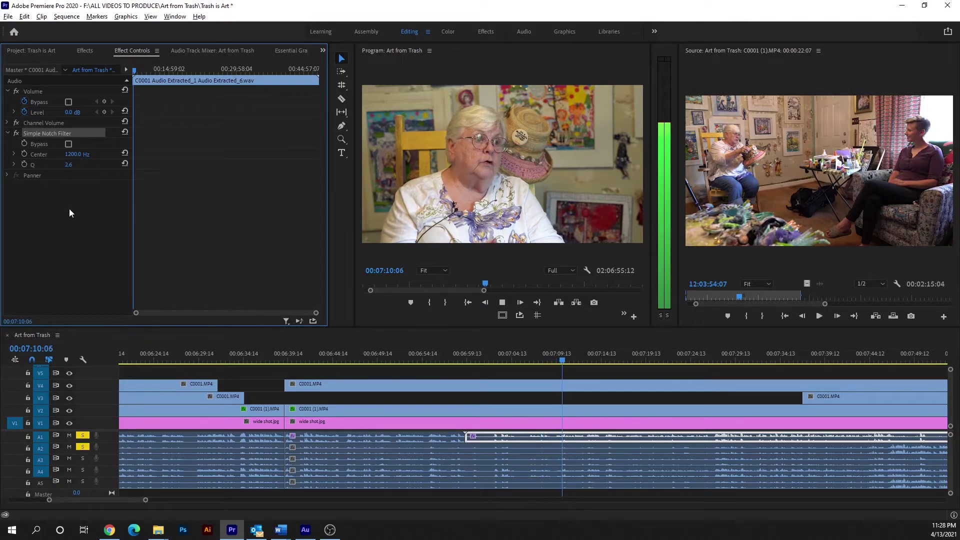
pyautogui.click(549, 398)
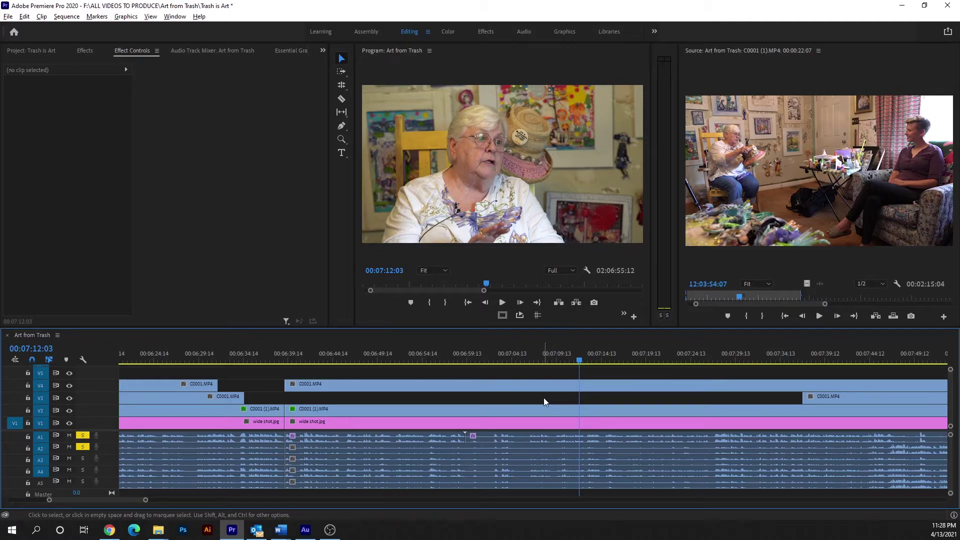